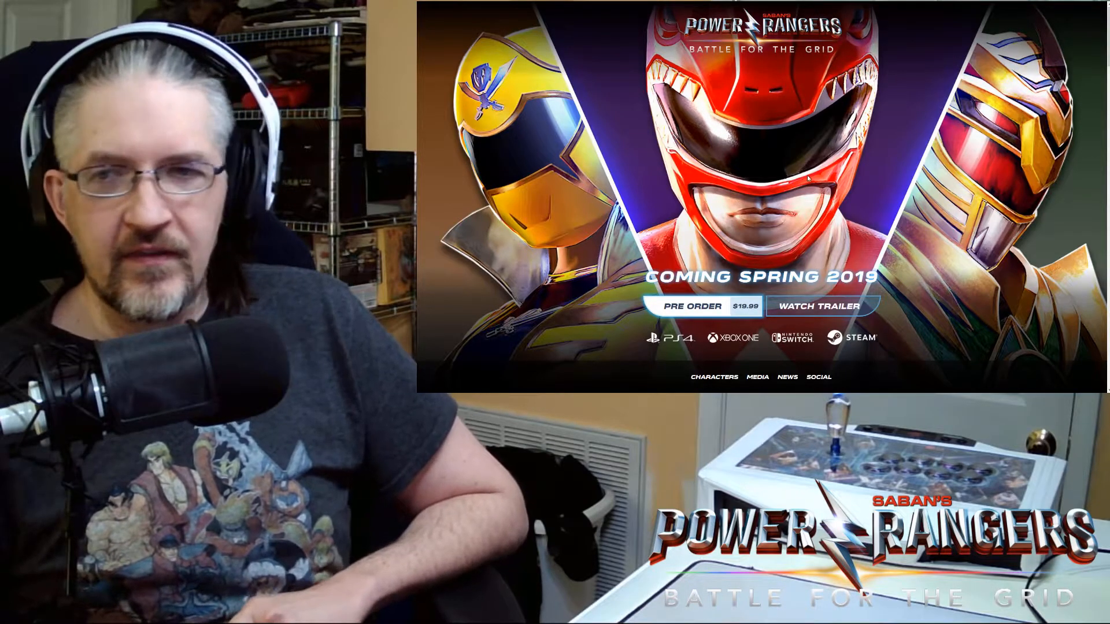
{"action": "scroll", "coordinate": [807, 174], "scroll_direction": "down", "scroll_amount": 1}
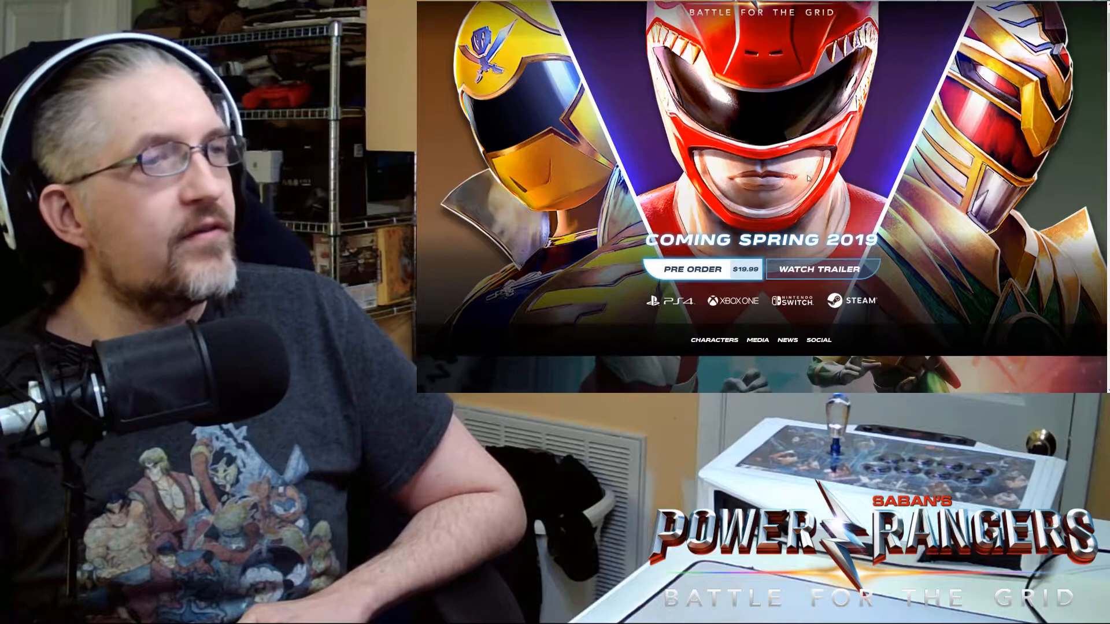
{"action": "scroll", "coordinate": [808, 178], "scroll_direction": "up", "scroll_amount": 1}
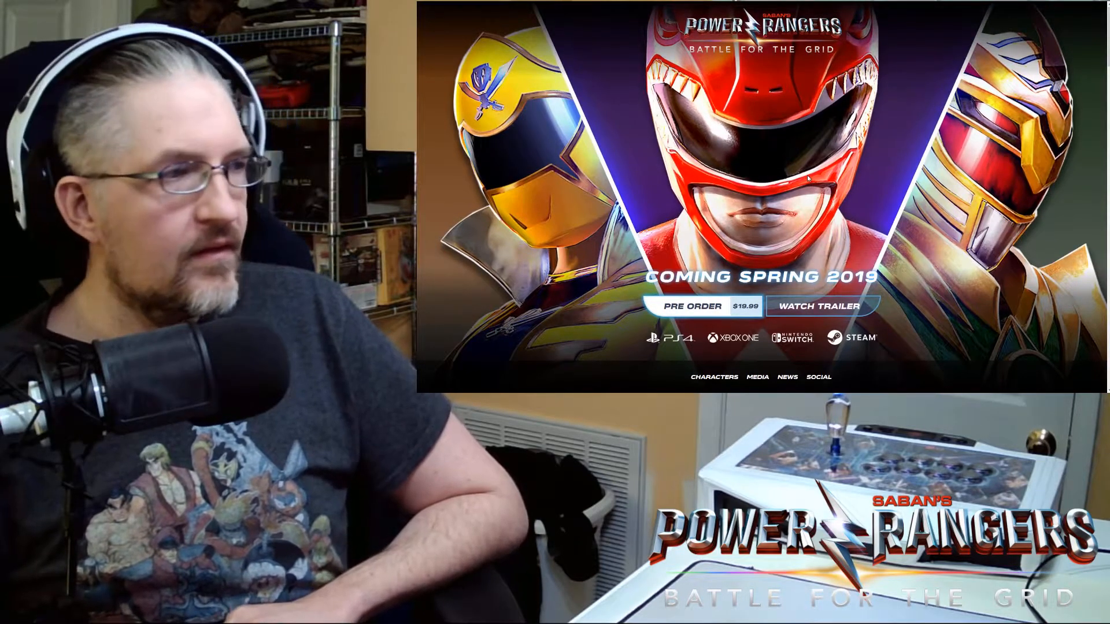
{"action": "scroll", "coordinate": [808, 174], "scroll_direction": "down", "scroll_amount": 2}
{"action": "scroll", "coordinate": [808, 175], "scroll_direction": "down", "scroll_amount": 2}
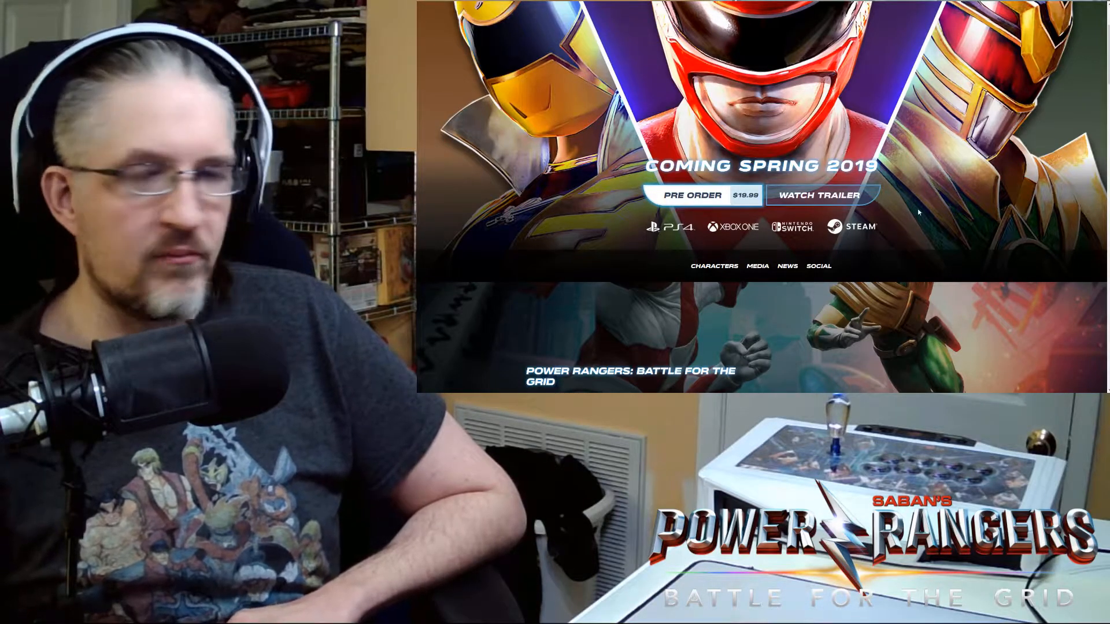
{"action": "scroll", "coordinate": [919, 209], "scroll_direction": "up", "scroll_amount": 2}
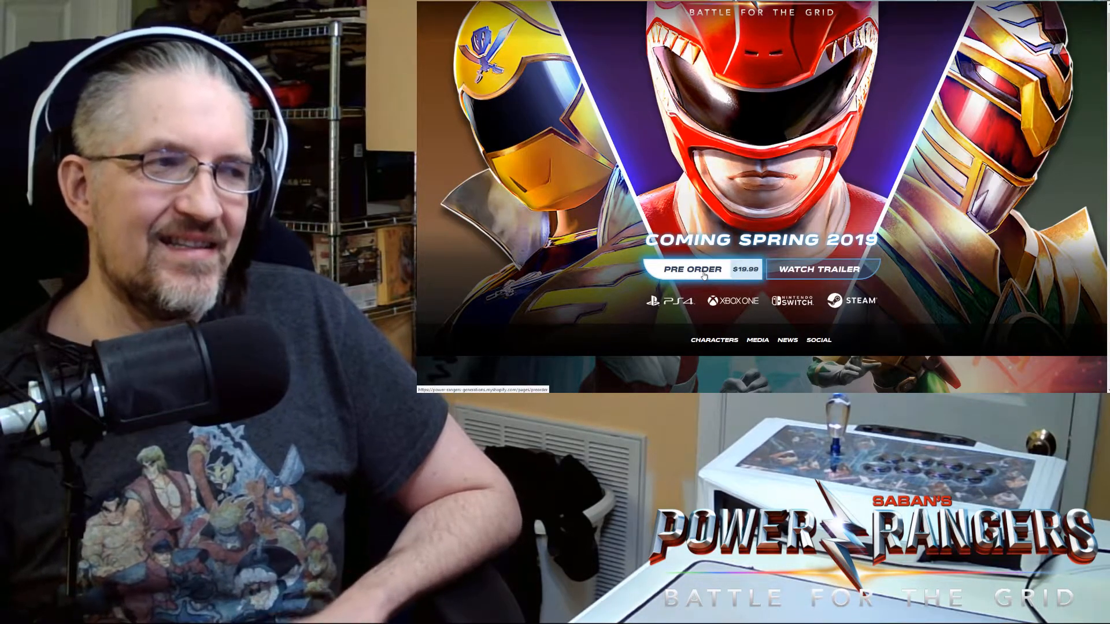
Go to the pre-order page advertising the exclusive Green Ranger V2 skin.
{"action": "left_click", "coordinate": [705, 273]}
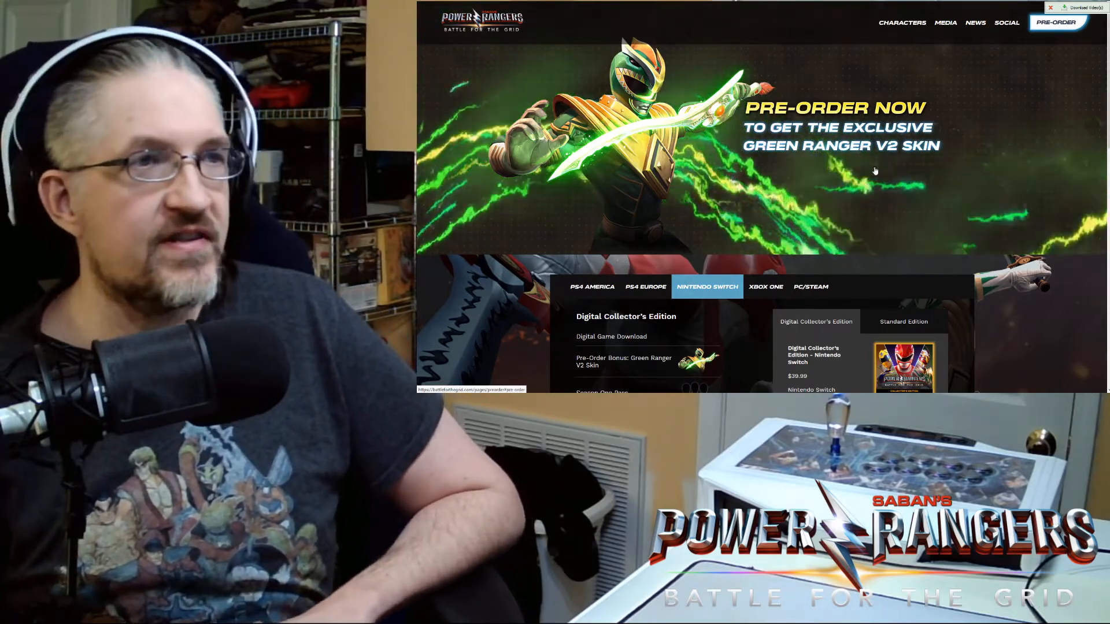
{"action": "scroll", "coordinate": [885, 177], "scroll_direction": "down", "scroll_amount": 1}
{"action": "scroll", "coordinate": [885, 176], "scroll_direction": "down", "scroll_amount": 2}
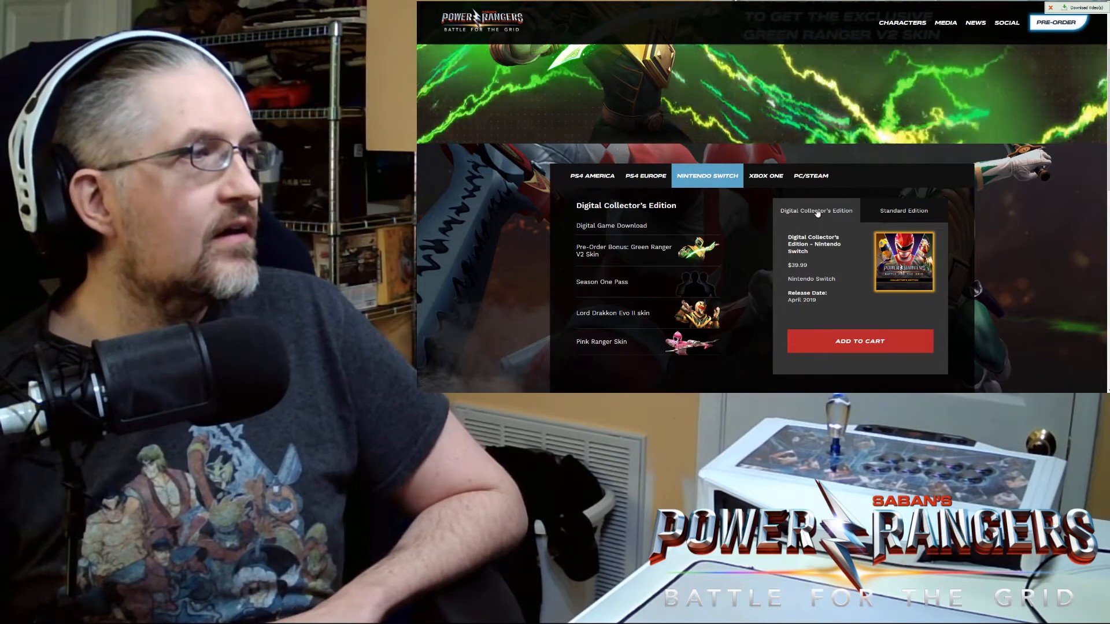
{"action": "scroll", "coordinate": [896, 166], "scroll_direction": "down", "scroll_amount": 1}
{"action": "scroll", "coordinate": [901, 189], "scroll_direction": "down", "scroll_amount": 1}
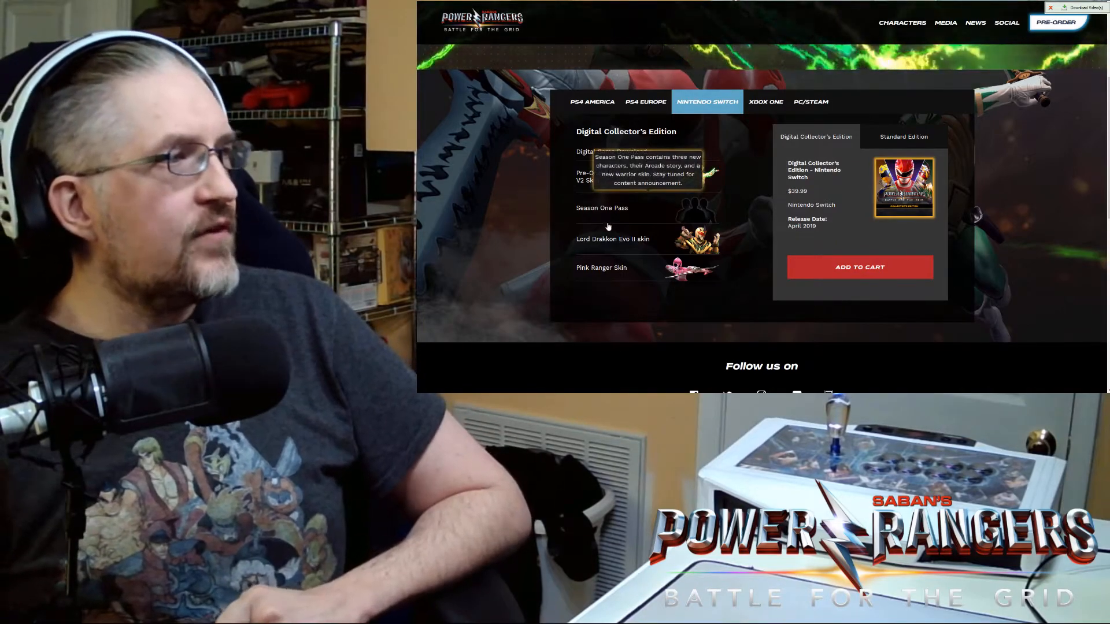
{"action": "mouse_move", "coordinate": [696, 281]}
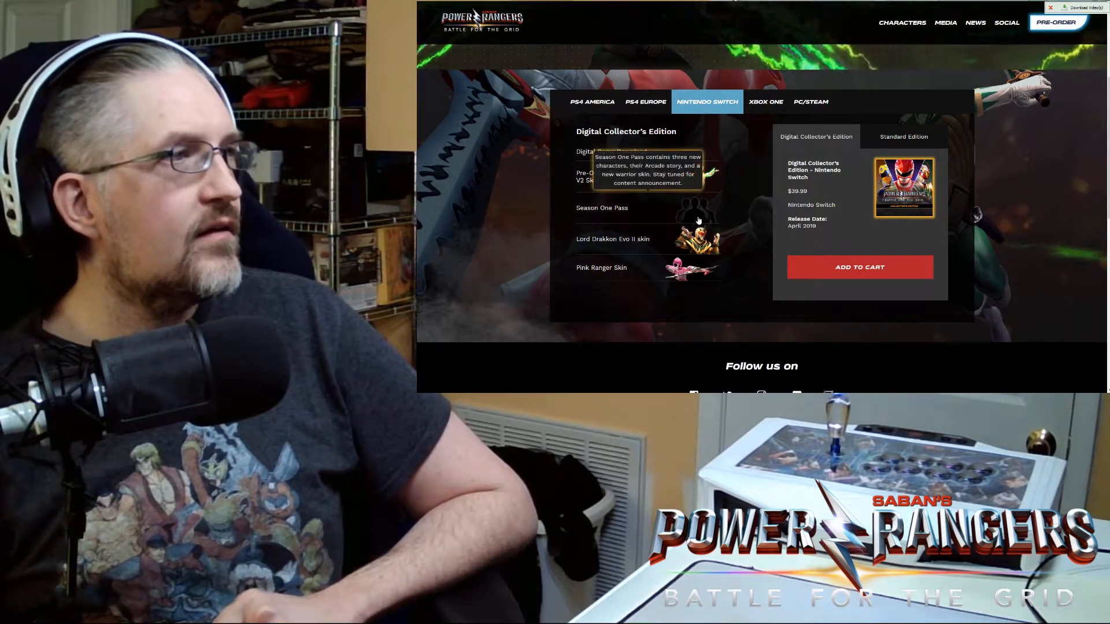
{"action": "scroll", "coordinate": [608, 200], "scroll_direction": "down", "scroll_amount": 1}
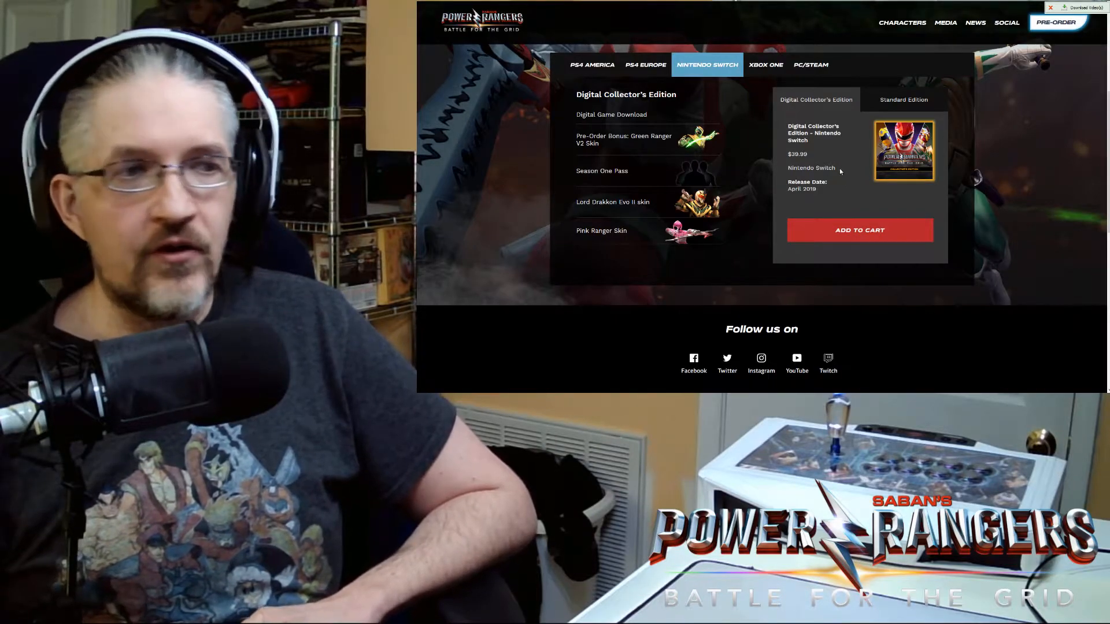
{"action": "scroll", "coordinate": [840, 167], "scroll_direction": "up", "scroll_amount": 1}
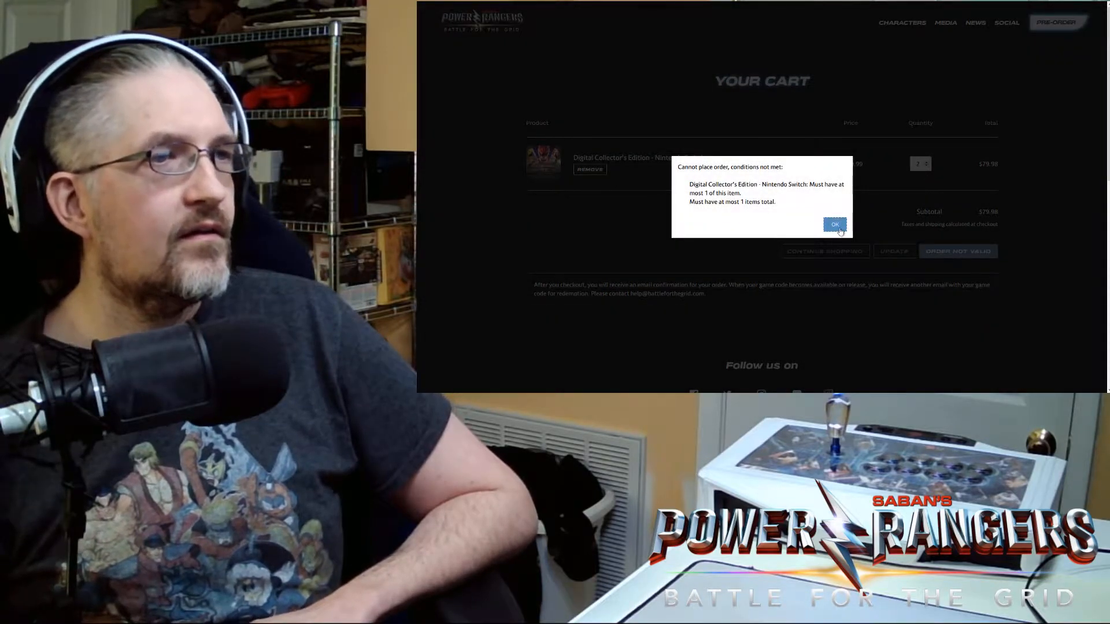
Dismiss the order-conditions error and lower the Switch Digital Collector's Edition quantity to 1.
{"action": "left_click", "coordinate": [836, 225]}
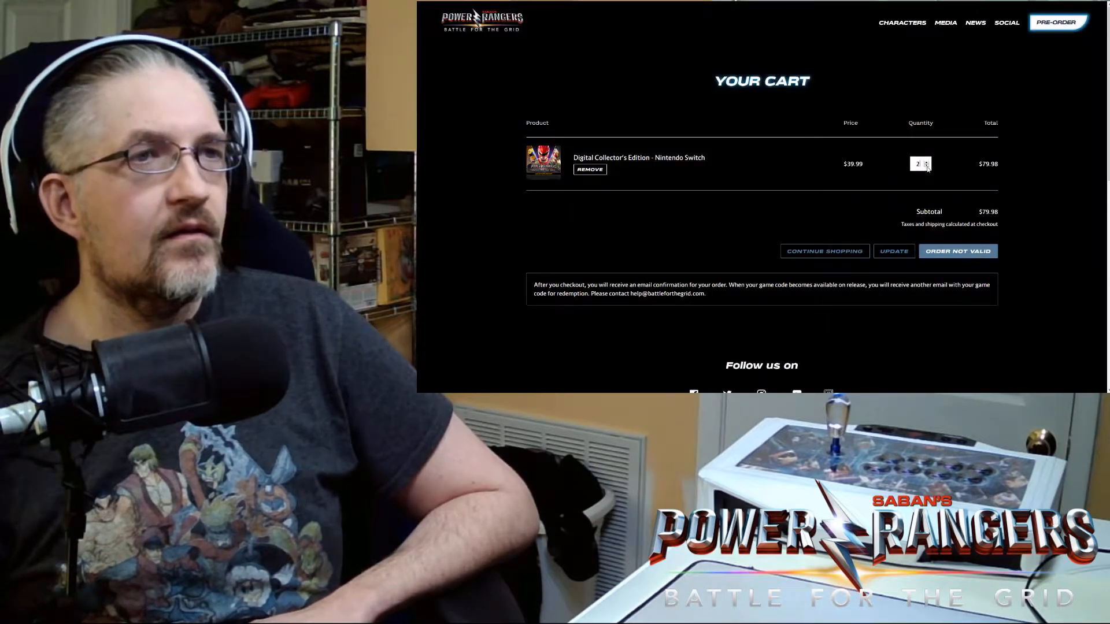
{"action": "left_click", "coordinate": [927, 167]}
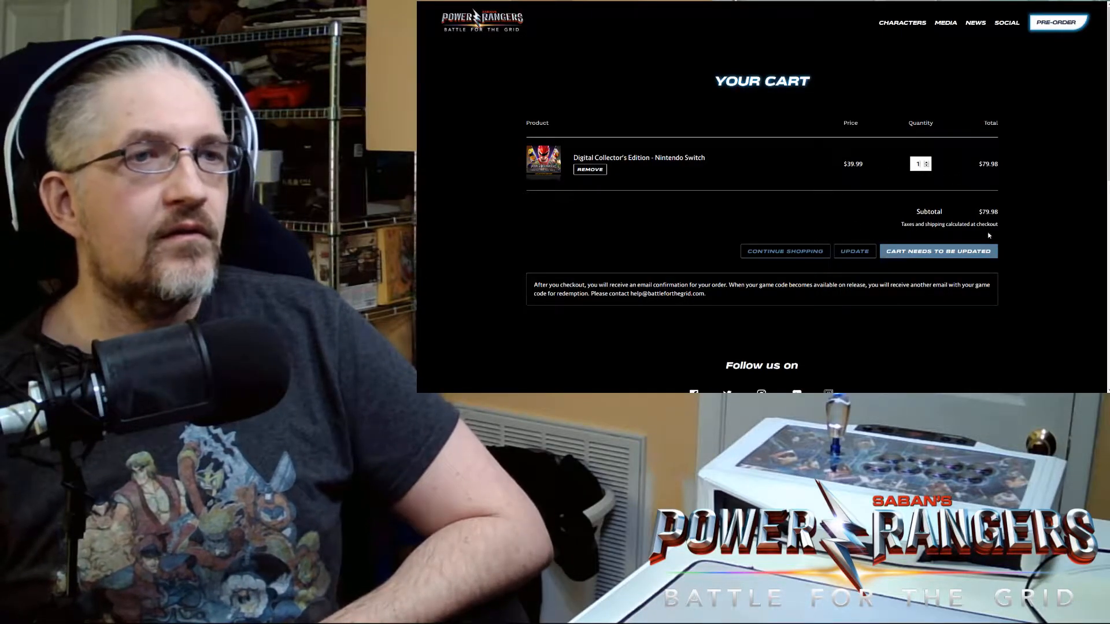
Update the cart and accept the changed quantities so it validates at one copy for $39.99.
{"action": "left_click", "coordinate": [934, 253]}
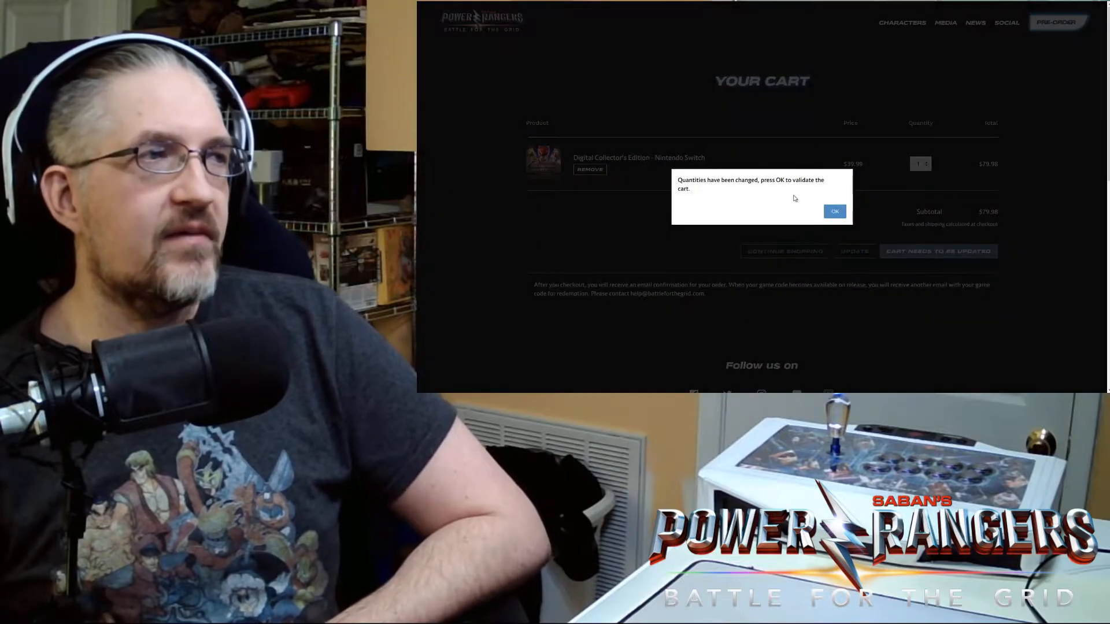
{"action": "left_click", "coordinate": [835, 211]}
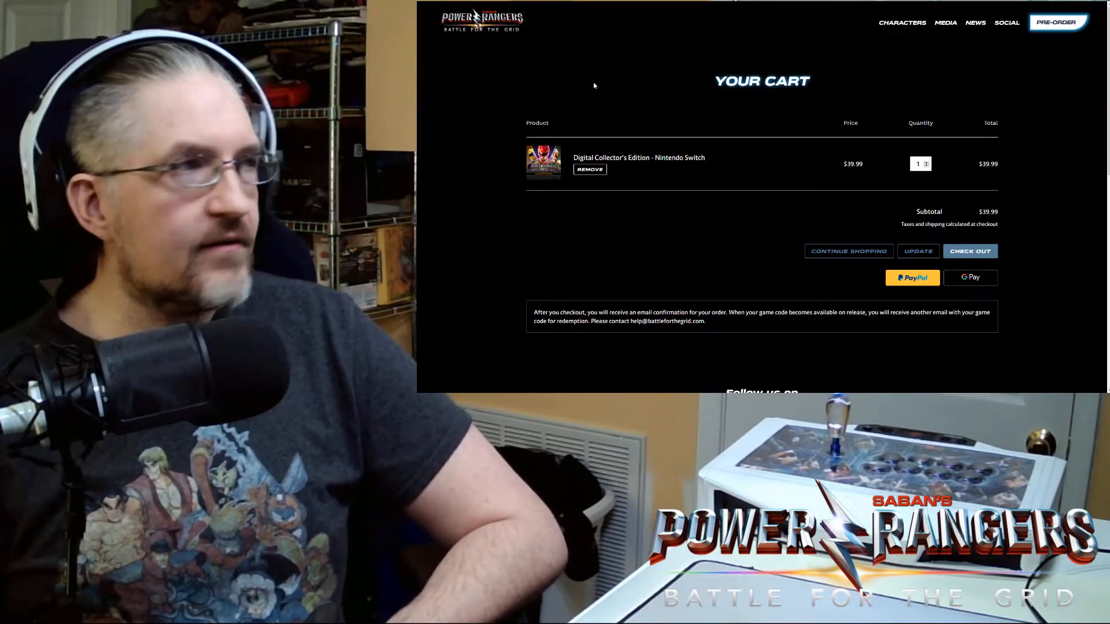
Return to the pre-order page and compare the Switch Standard and Digital Collector's Edition details.
{"action": "key", "text": "alt+Left"}
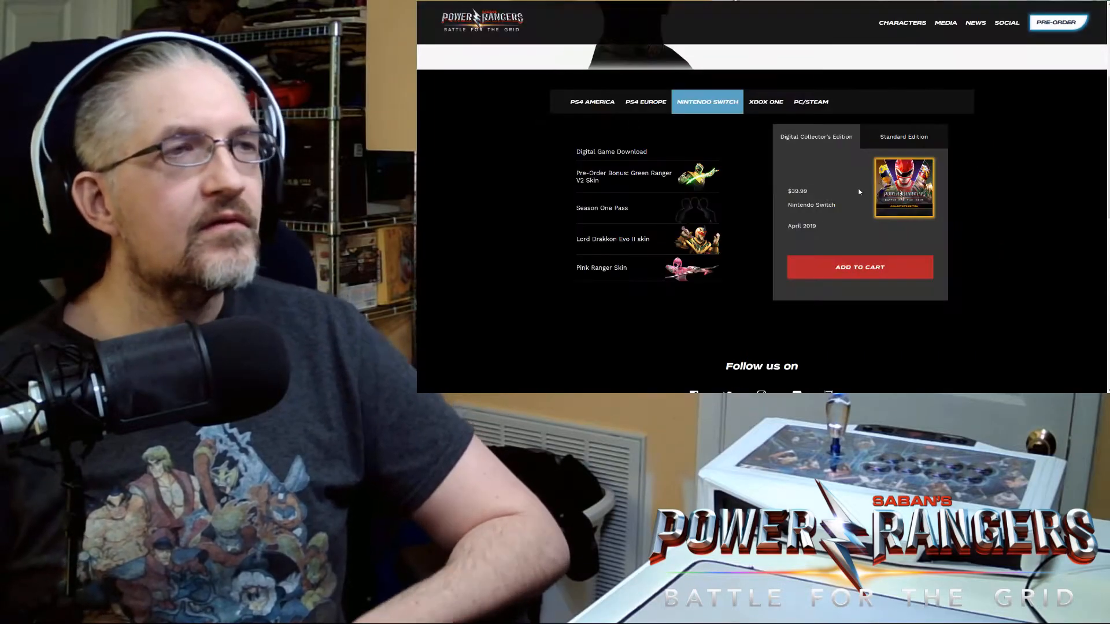
{"action": "left_click", "coordinate": [904, 136]}
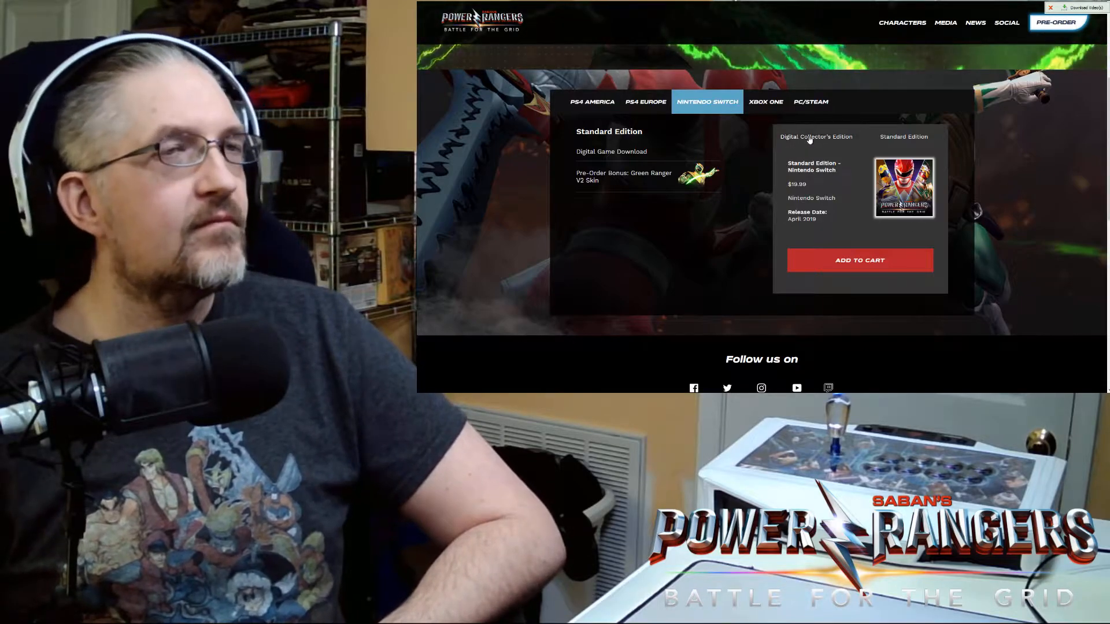
{"action": "left_click", "coordinate": [810, 138]}
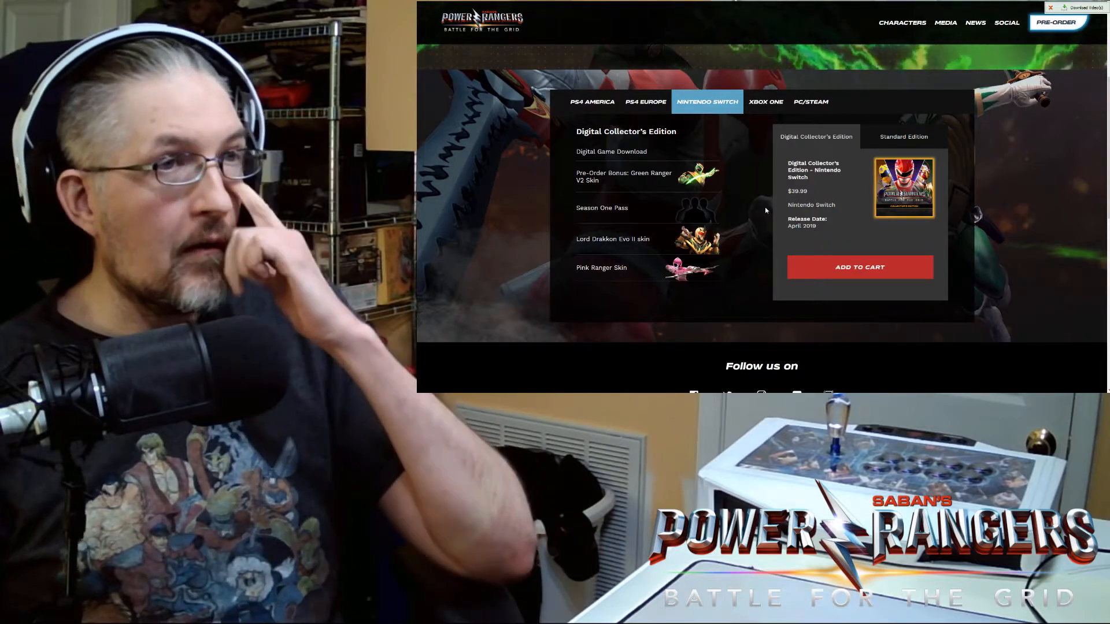
Switch to the PS4 America edition offerings.
{"action": "left_click", "coordinate": [595, 102]}
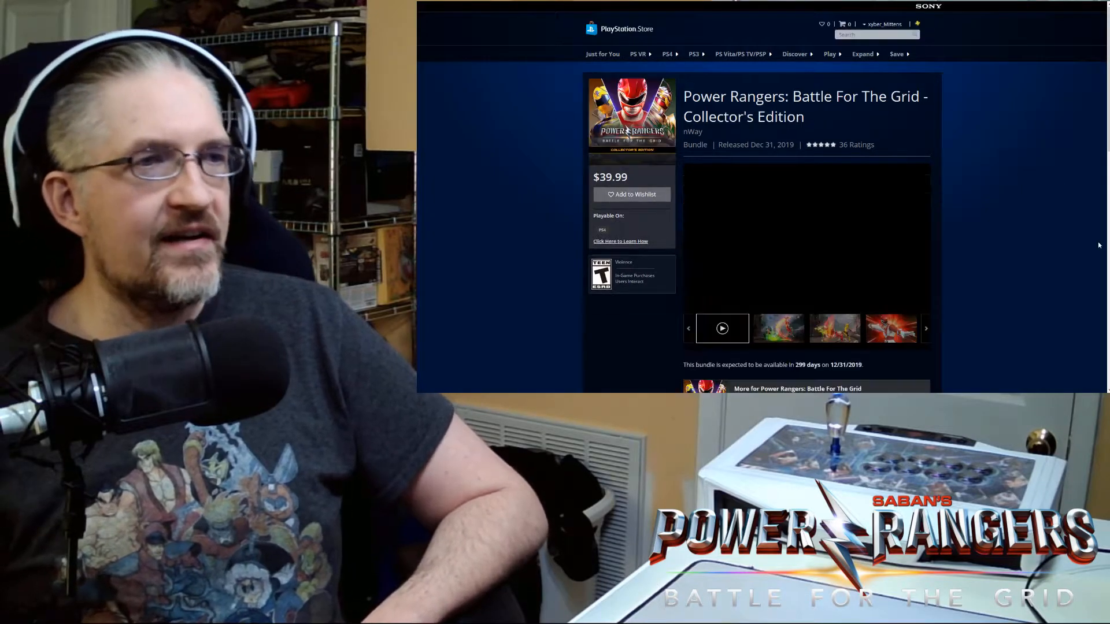
{"action": "scroll", "coordinate": [978, 241], "scroll_direction": "down", "scroll_amount": 5}
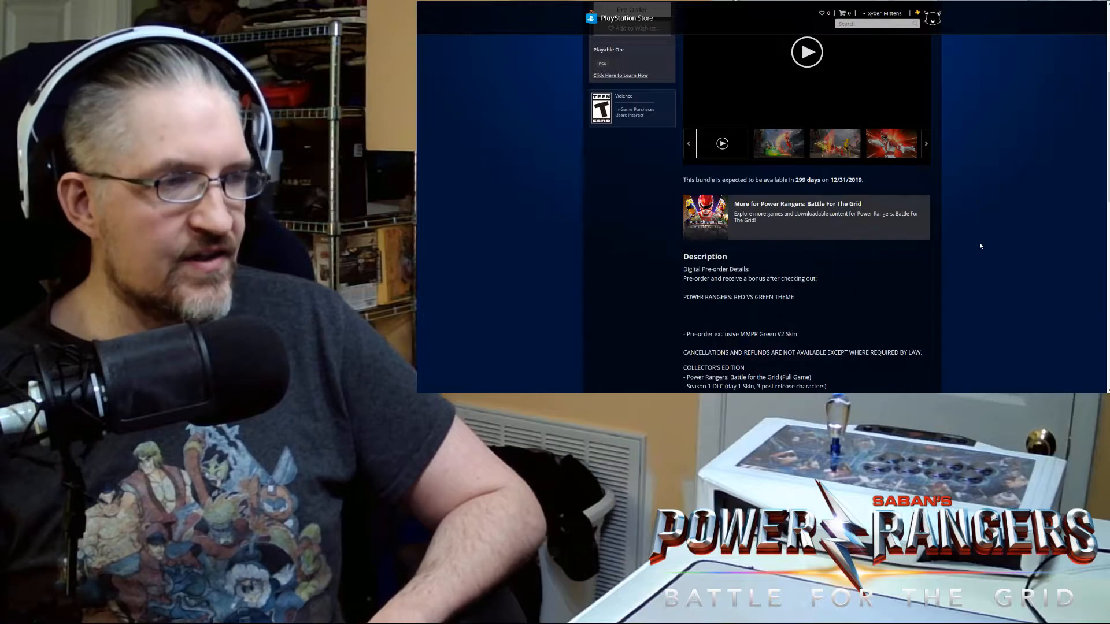
{"action": "scroll", "coordinate": [979, 242], "scroll_direction": "down", "scroll_amount": 3}
{"action": "scroll", "coordinate": [979, 242], "scroll_direction": "down", "scroll_amount": 1}
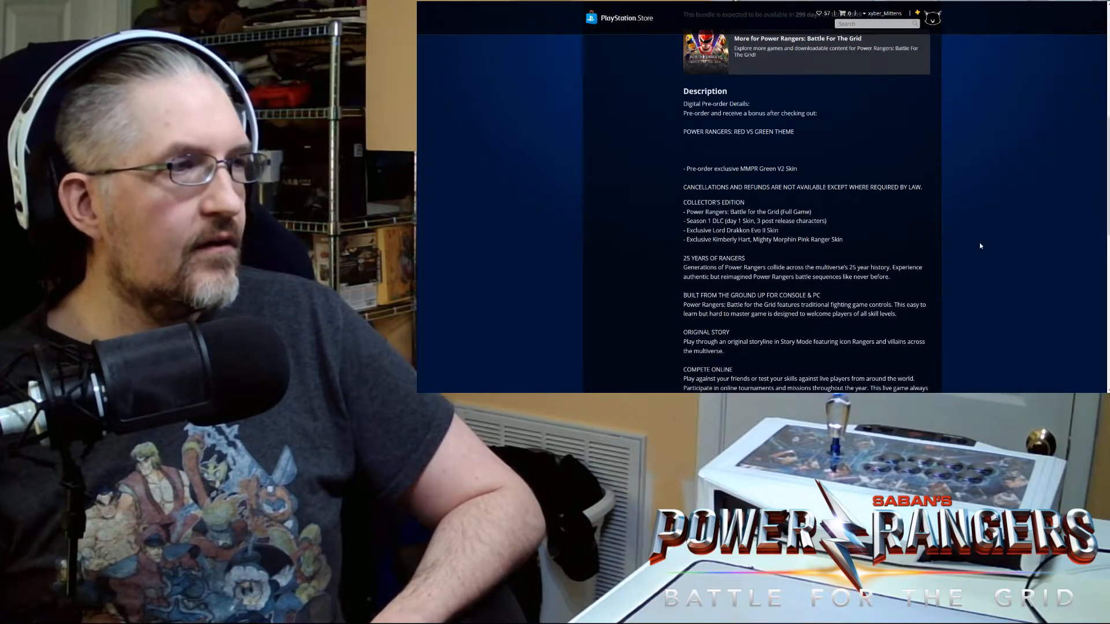
{"action": "scroll", "coordinate": [979, 242], "scroll_direction": "down", "scroll_amount": 1}
{"action": "scroll", "coordinate": [980, 244], "scroll_direction": "down", "scroll_amount": 1}
{"action": "scroll", "coordinate": [979, 243], "scroll_direction": "down", "scroll_amount": 1}
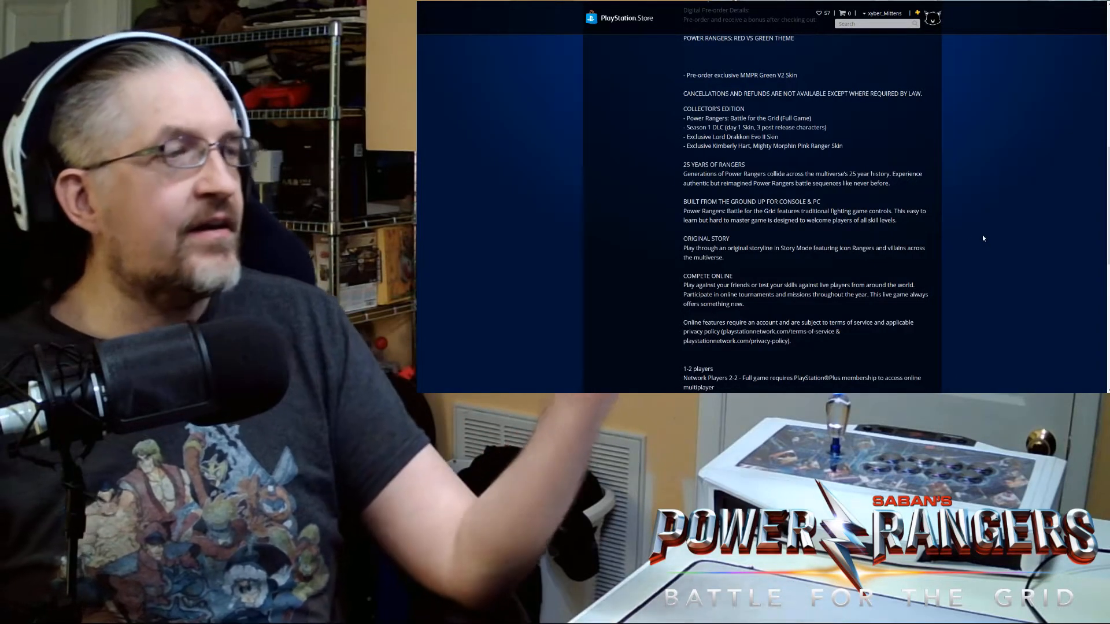
{"action": "scroll", "coordinate": [982, 237], "scroll_direction": "up", "scroll_amount": 1}
{"action": "scroll", "coordinate": [981, 236], "scroll_direction": "up", "scroll_amount": 1}
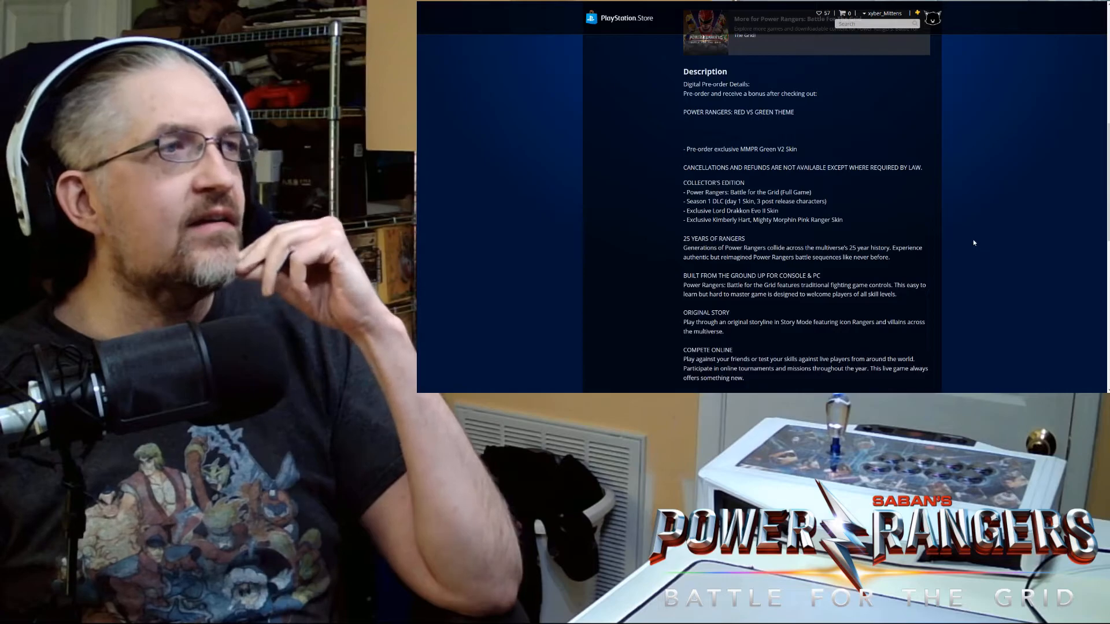
{"action": "scroll", "coordinate": [978, 240], "scroll_direction": "down", "scroll_amount": 1}
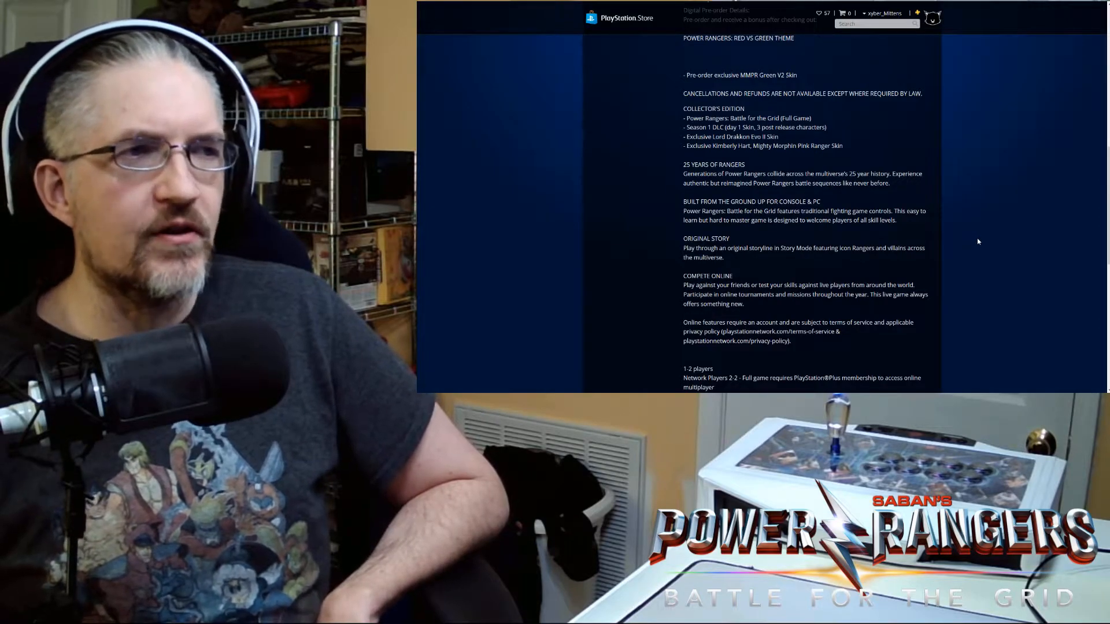
{"action": "scroll", "coordinate": [979, 237], "scroll_direction": "down", "scroll_amount": 1}
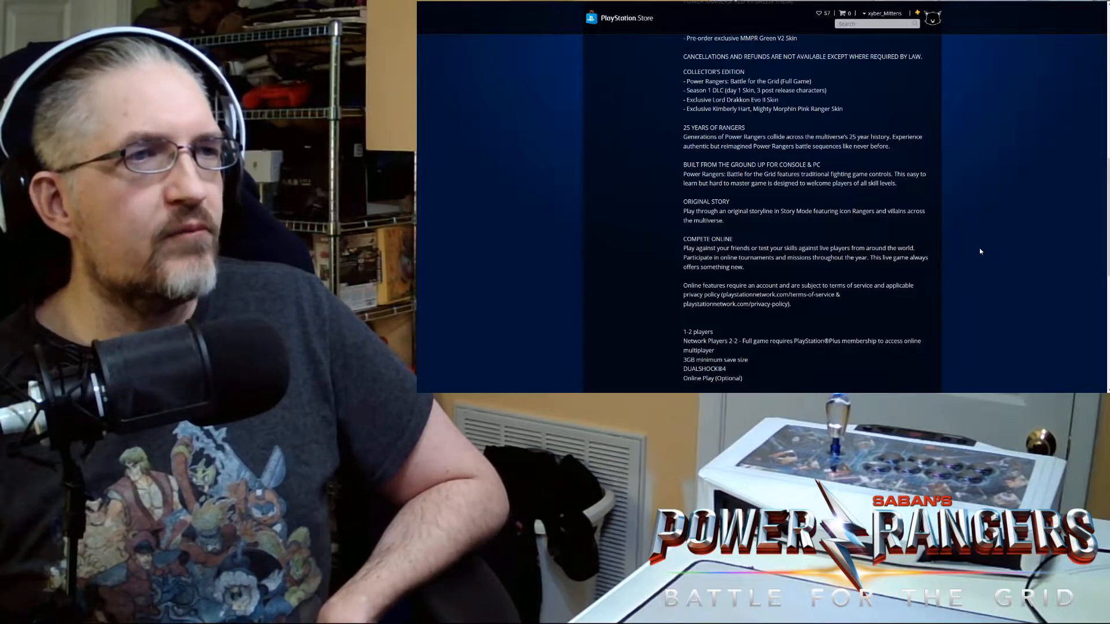
{"action": "scroll", "coordinate": [979, 249], "scroll_direction": "down", "scroll_amount": 1}
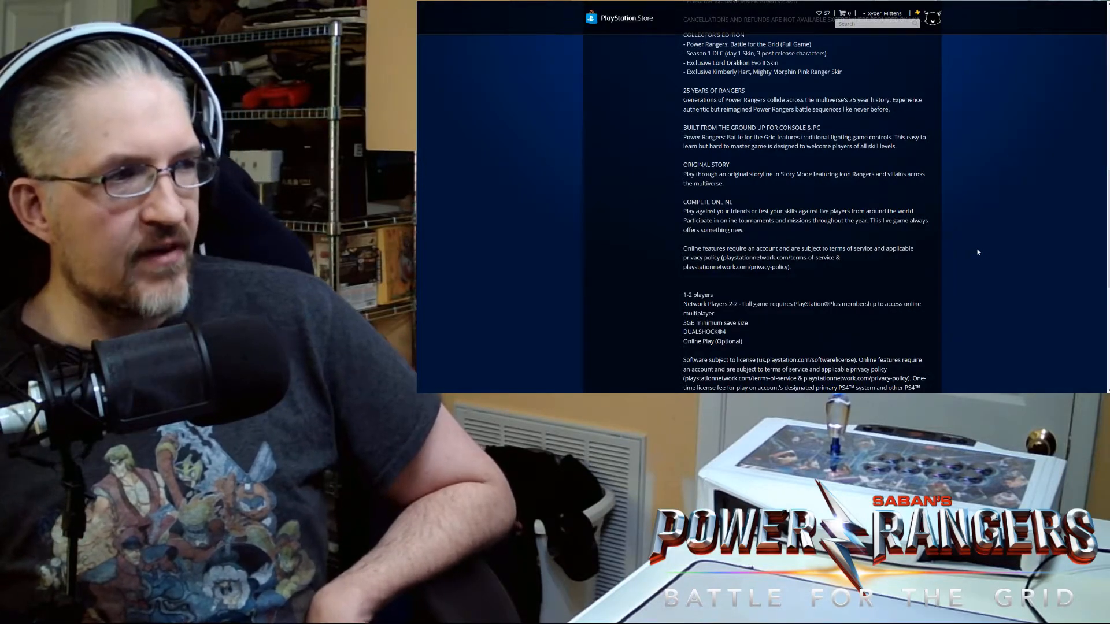
{"action": "scroll", "coordinate": [978, 249], "scroll_direction": "down", "scroll_amount": 1}
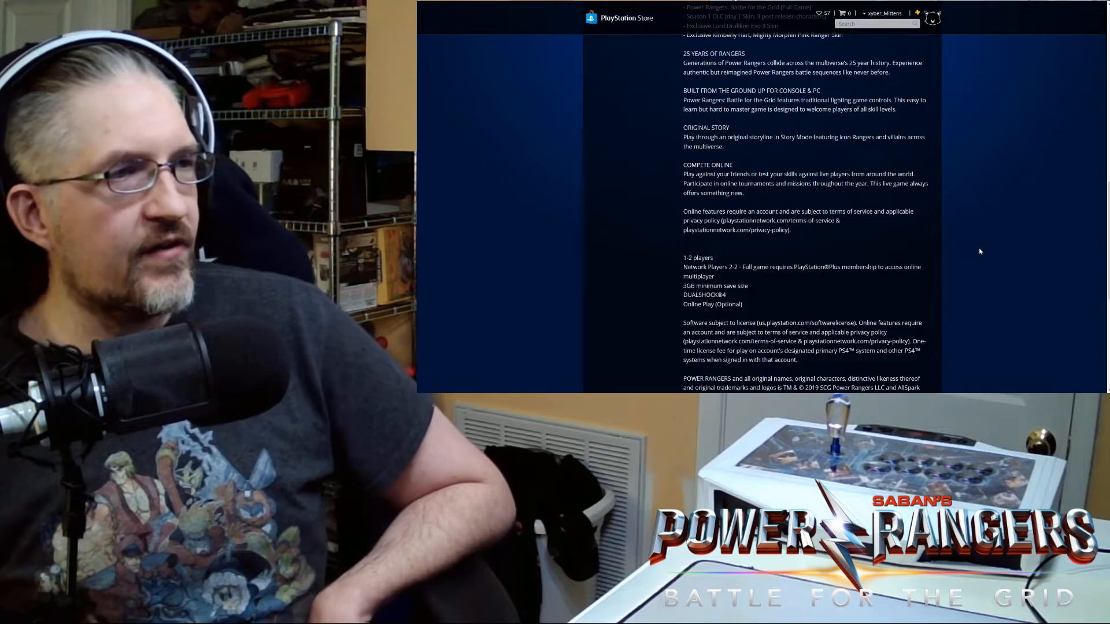
{"action": "scroll", "coordinate": [979, 245], "scroll_direction": "down", "scroll_amount": 1}
{"action": "scroll", "coordinate": [967, 271], "scroll_direction": "down", "scroll_amount": 1}
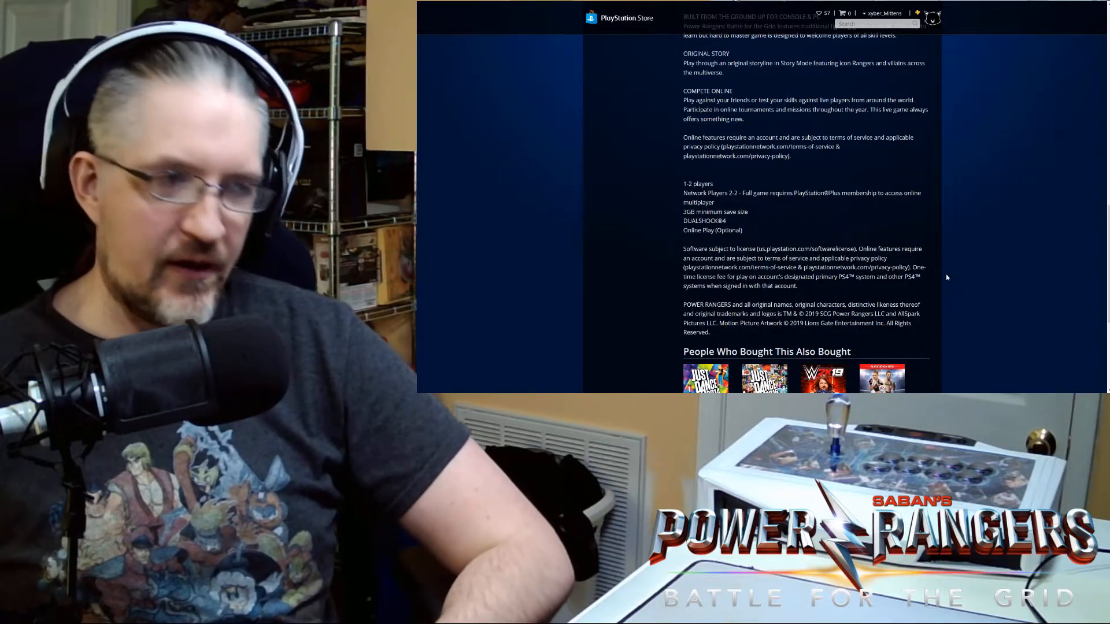
{"action": "scroll", "coordinate": [945, 274], "scroll_direction": "up", "scroll_amount": 2}
{"action": "scroll", "coordinate": [944, 271], "scroll_direction": "up", "scroll_amount": 5}
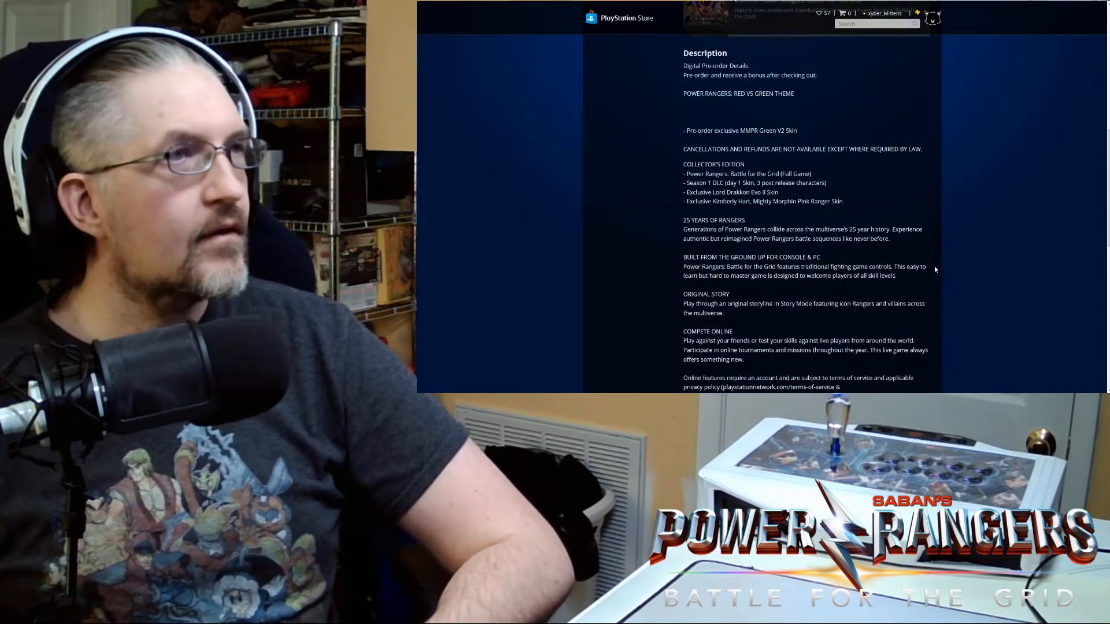
{"action": "scroll", "coordinate": [935, 267], "scroll_direction": "up", "scroll_amount": 3}
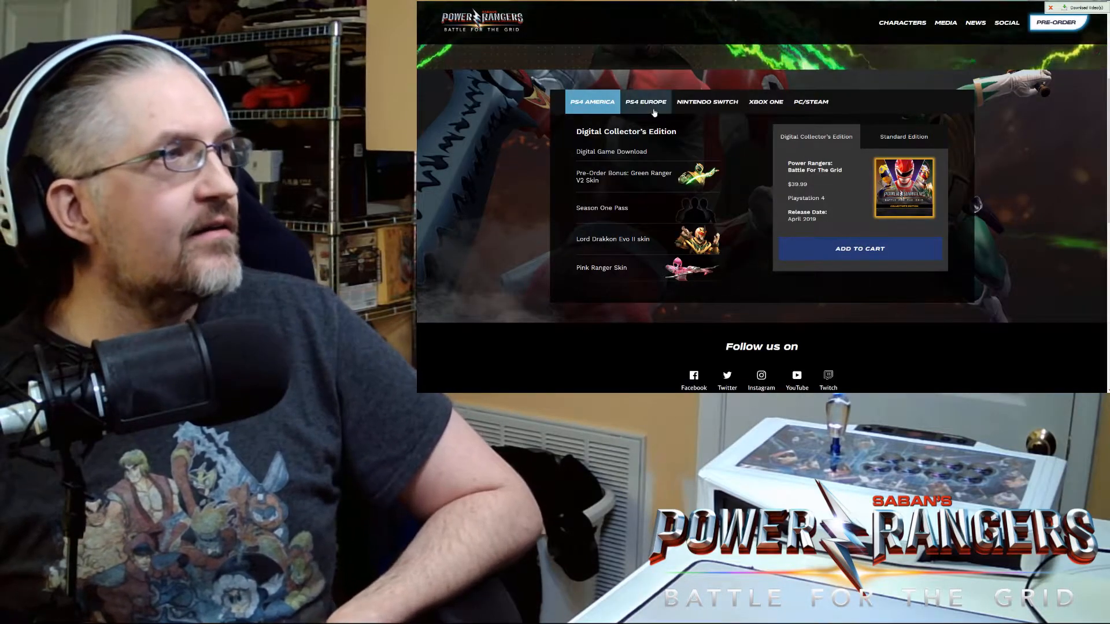
Show the PS4 Europe $39.99 Collector's Edition and focus its email alert sign-up field.
{"action": "left_click", "coordinate": [646, 102]}
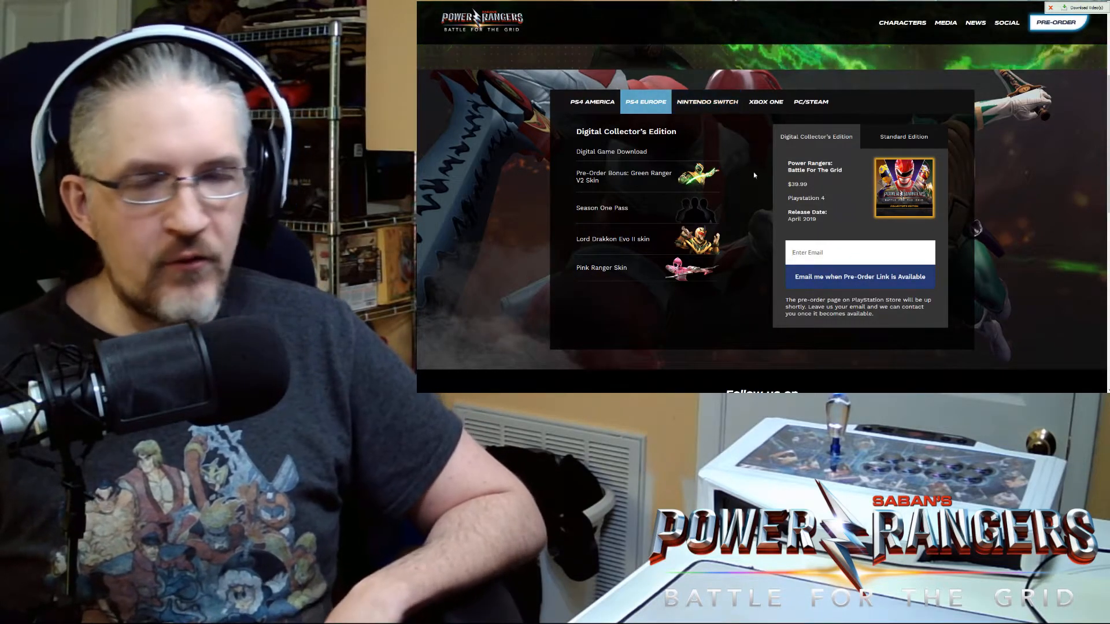
{"action": "left_click", "coordinate": [859, 253]}
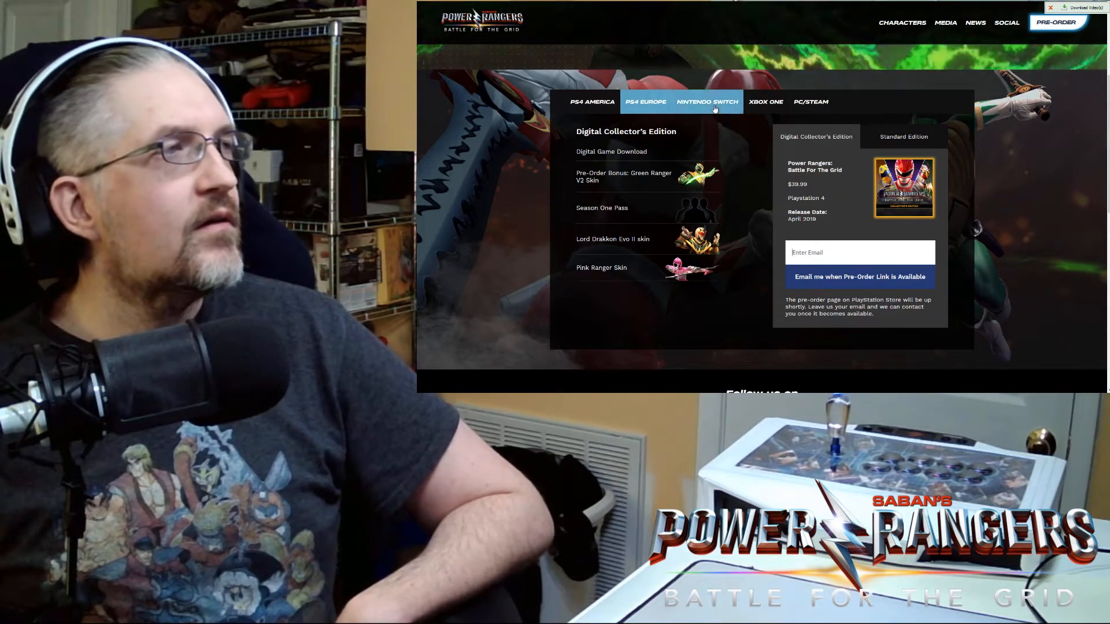
{"action": "left_click", "coordinate": [766, 102]}
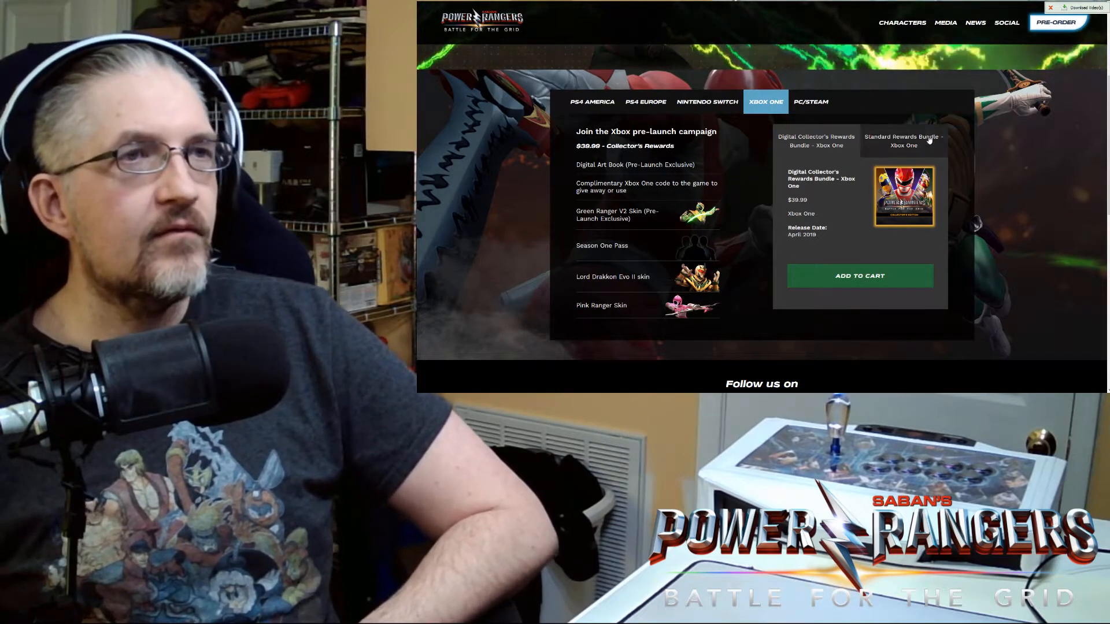
View the $19.99 Standard Rewards Bundle for Xbox One.
{"action": "left_click", "coordinate": [914, 148]}
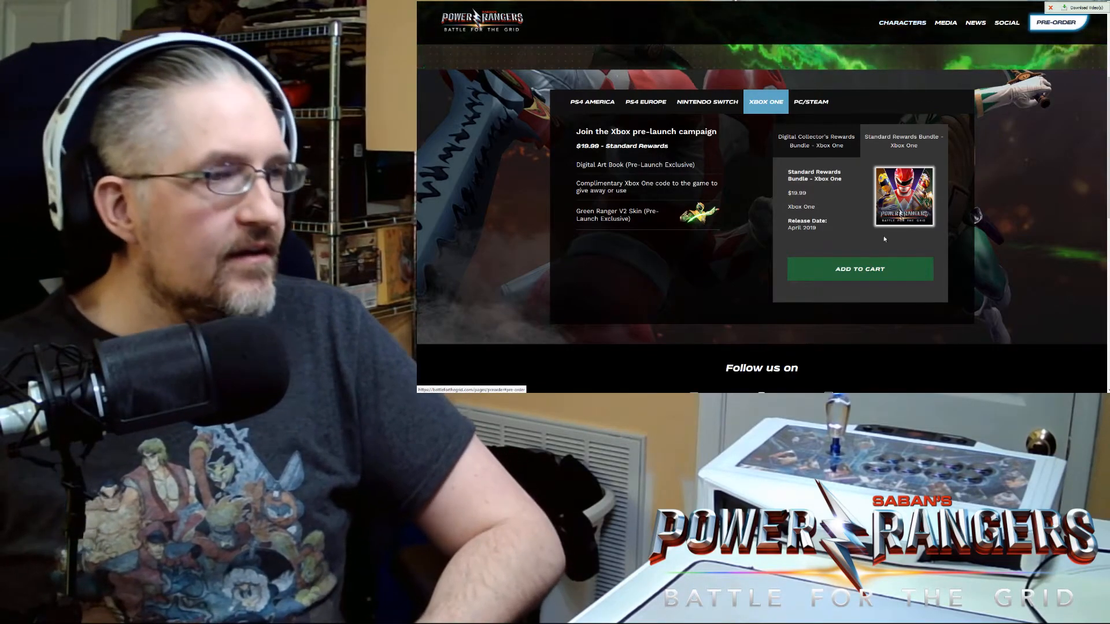
{"action": "scroll", "coordinate": [861, 289], "scroll_direction": "down", "scroll_amount": 2}
{"action": "scroll", "coordinate": [862, 288], "scroll_direction": "up", "scroll_amount": 6}
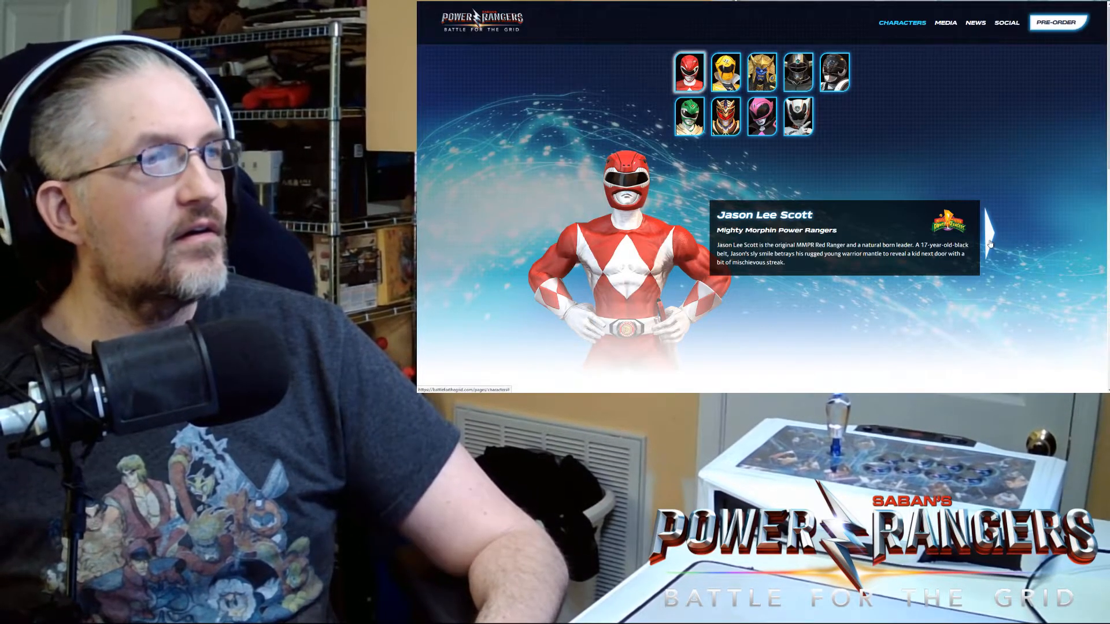
Advance the character carousel from Jason to Tommy Oliver and then Gia Moran.
{"action": "left_click", "coordinate": [989, 235]}
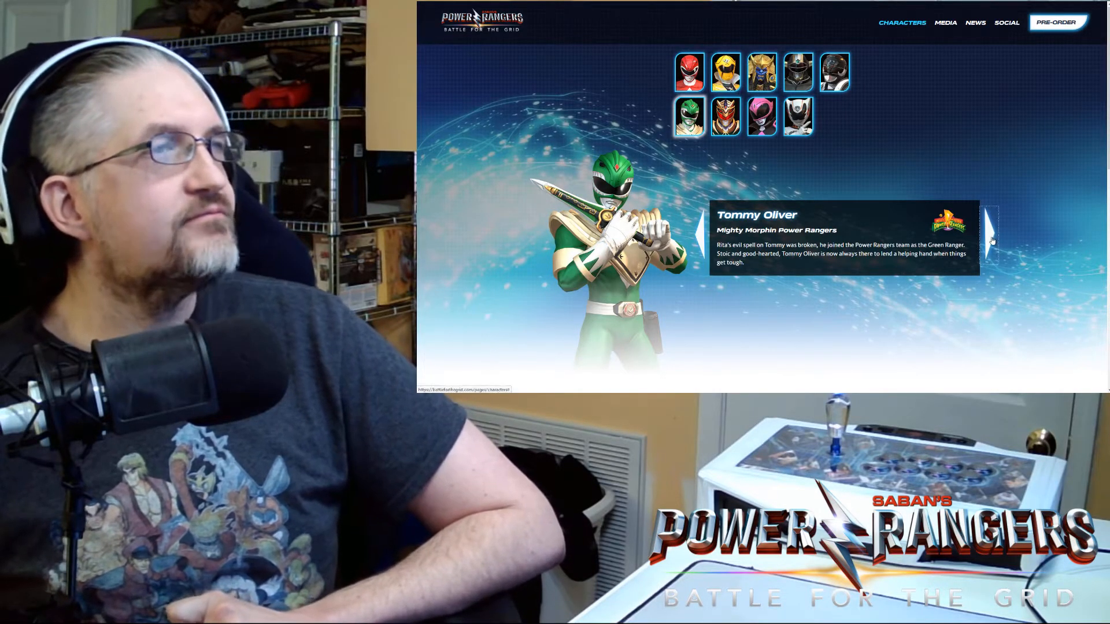
{"action": "left_click", "coordinate": [991, 241]}
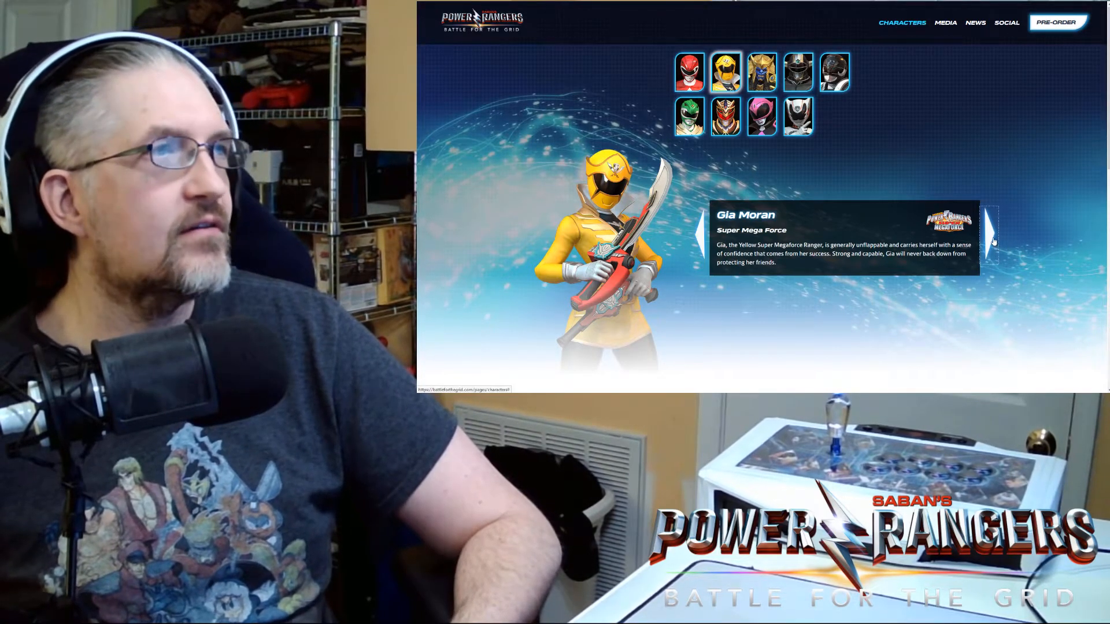
Advance the carousel to Lord Drakkon's bio and then Goldar's.
{"action": "left_click", "coordinate": [993, 247]}
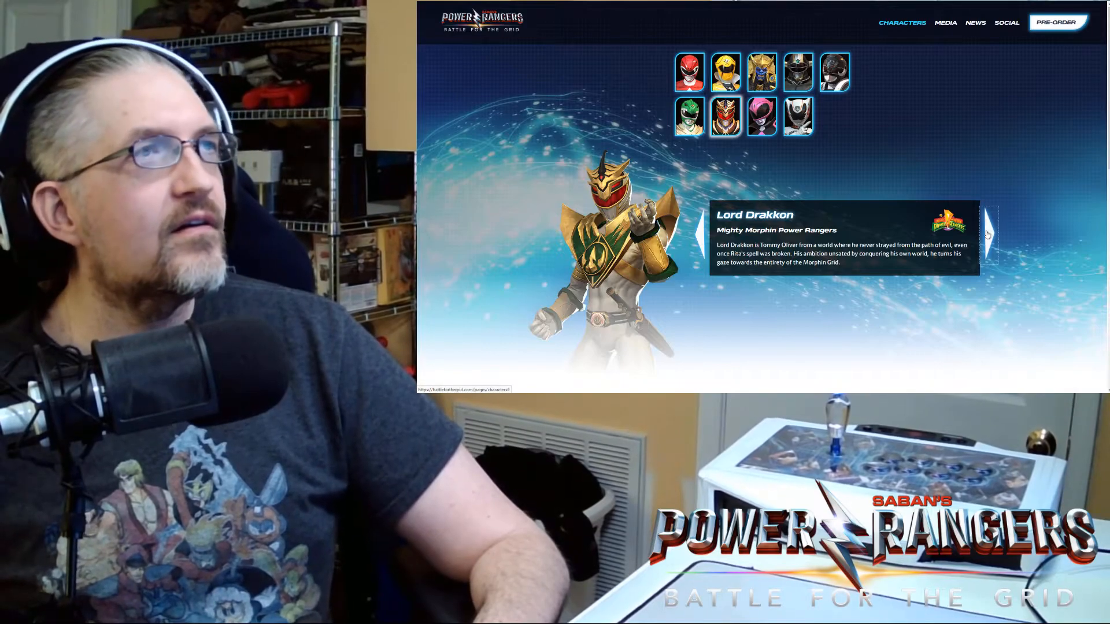
{"action": "left_click", "coordinate": [988, 235]}
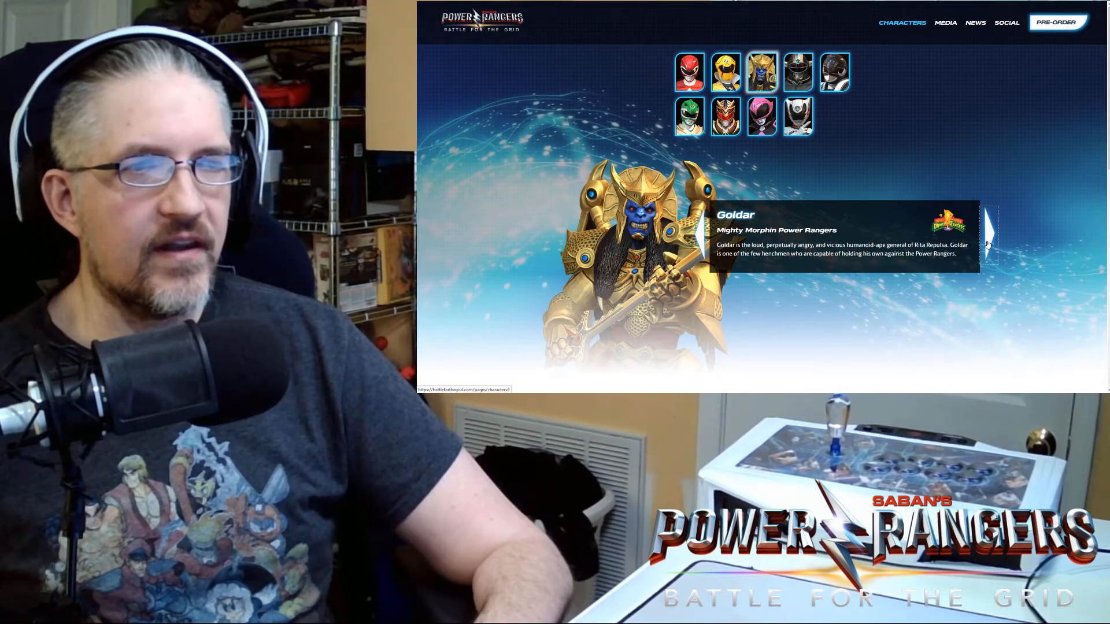
Advance the carousel to Ranger Slayer's bio and then Magna Defender's.
{"action": "left_click", "coordinate": [989, 233]}
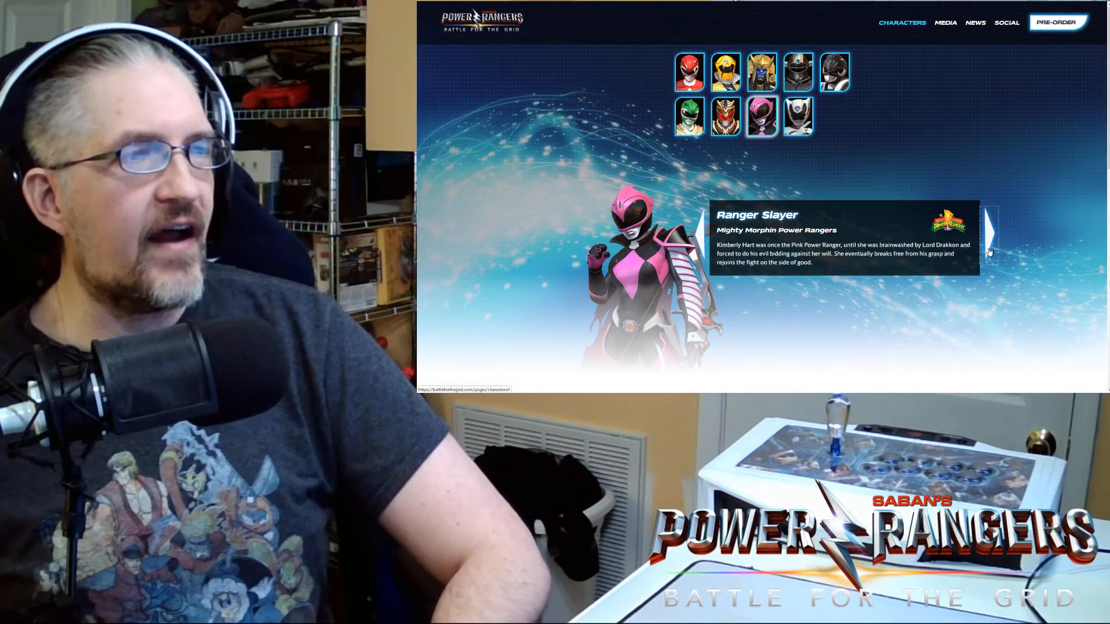
{"action": "left_click", "coordinate": [991, 250]}
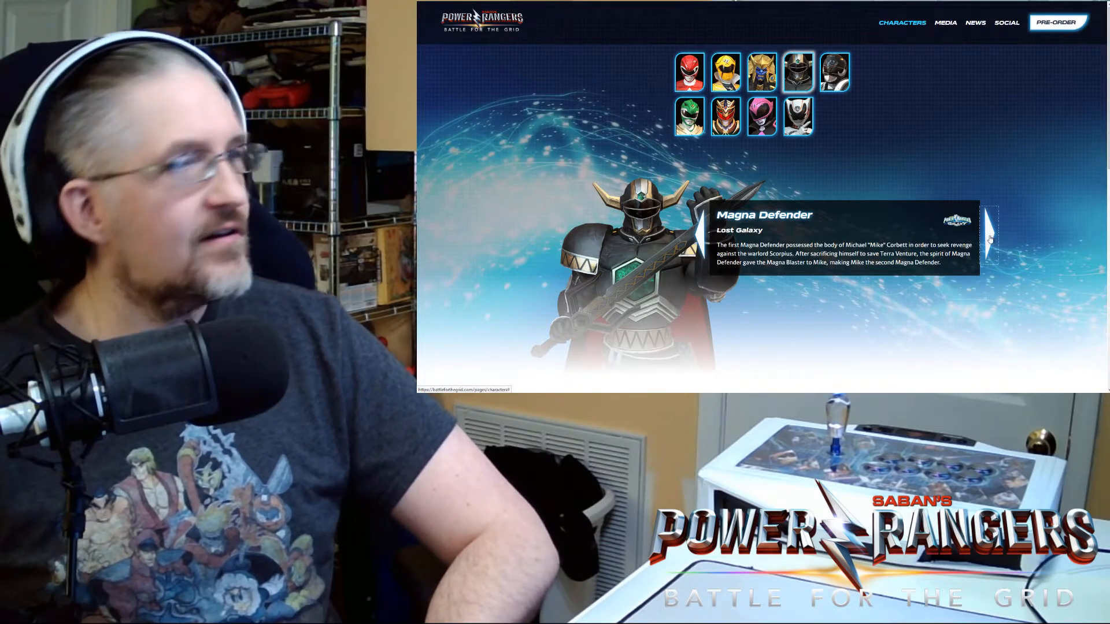
Advance the character carousel to Kat Manx's Space Patrol Delta bio card.
{"action": "left_click", "coordinate": [989, 236]}
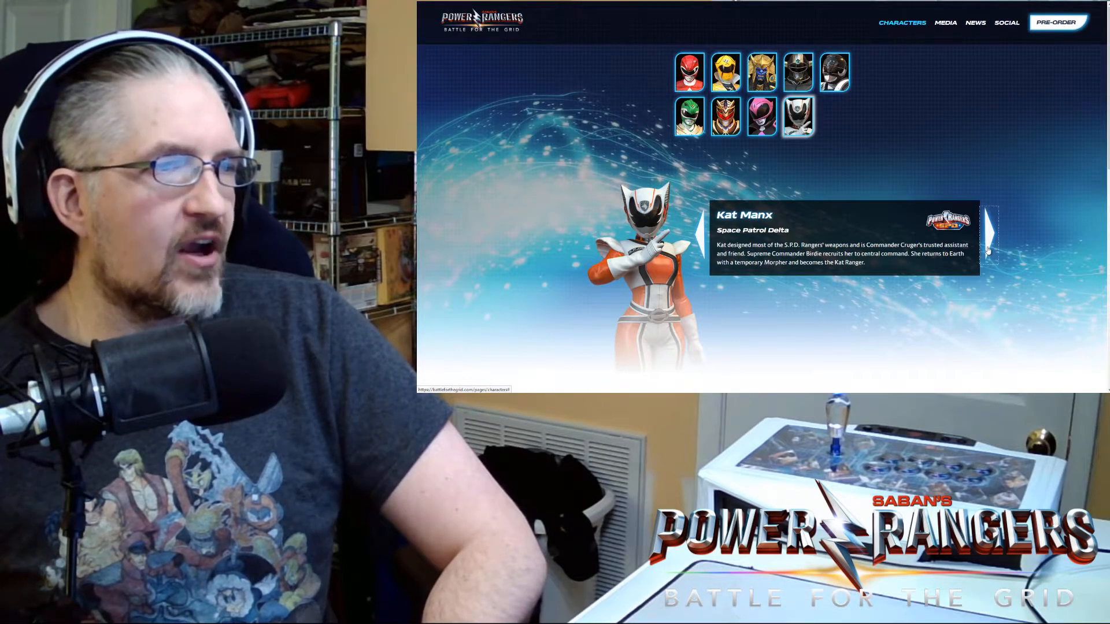
Advance to the Mastodon Sentry bio card, dismissing a stray context menu.
{"action": "left_click", "coordinate": [988, 234]}
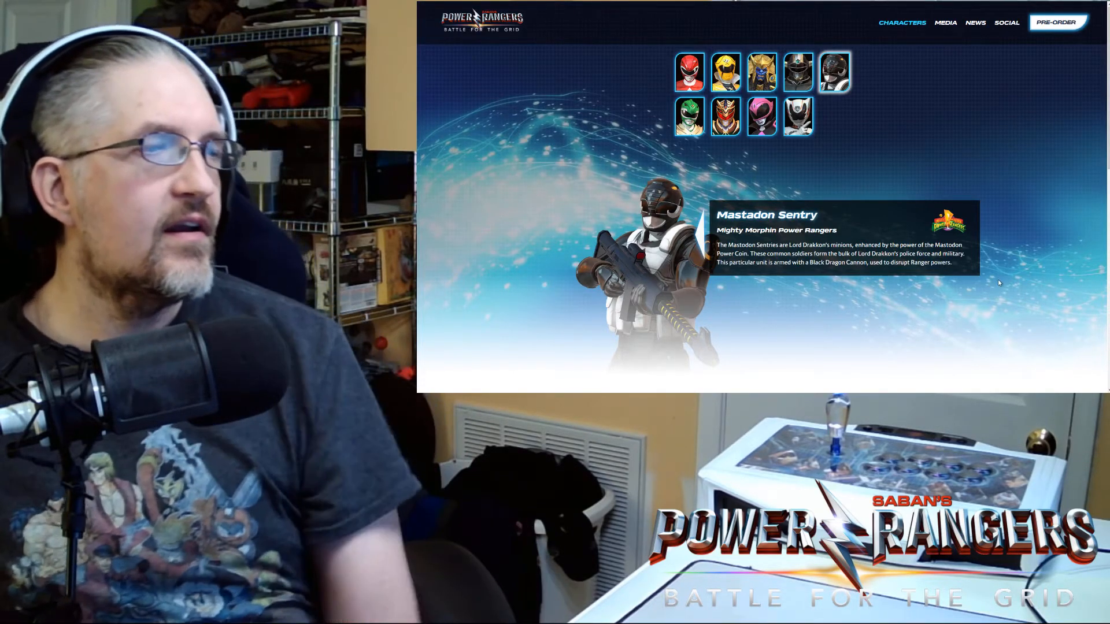
{"action": "right_click", "coordinate": [1004, 274]}
{"action": "key", "text": "Escape"}
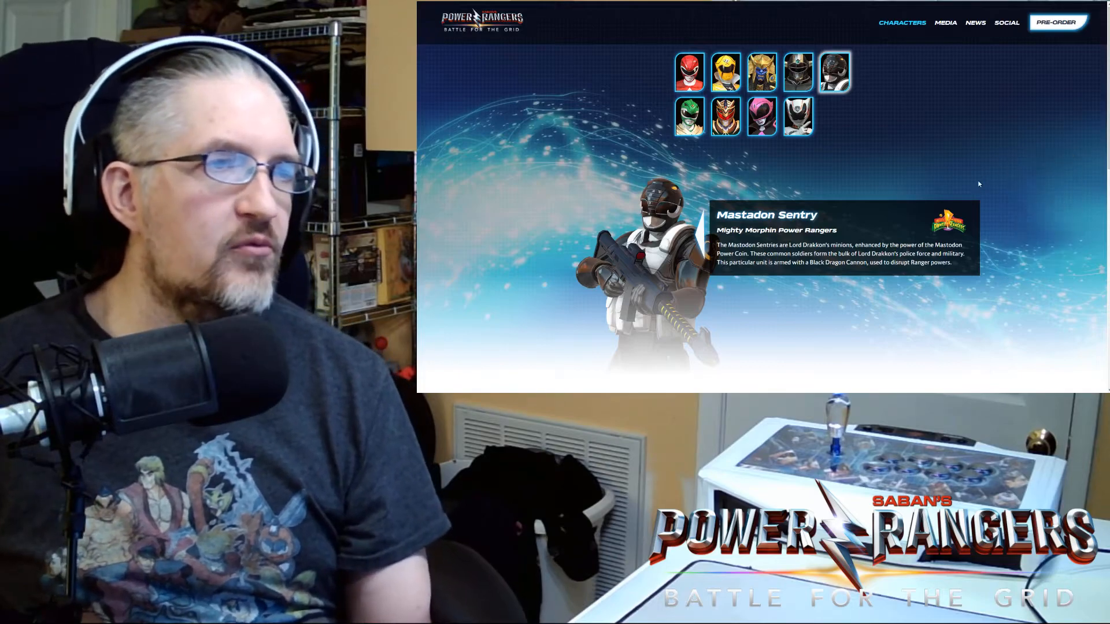